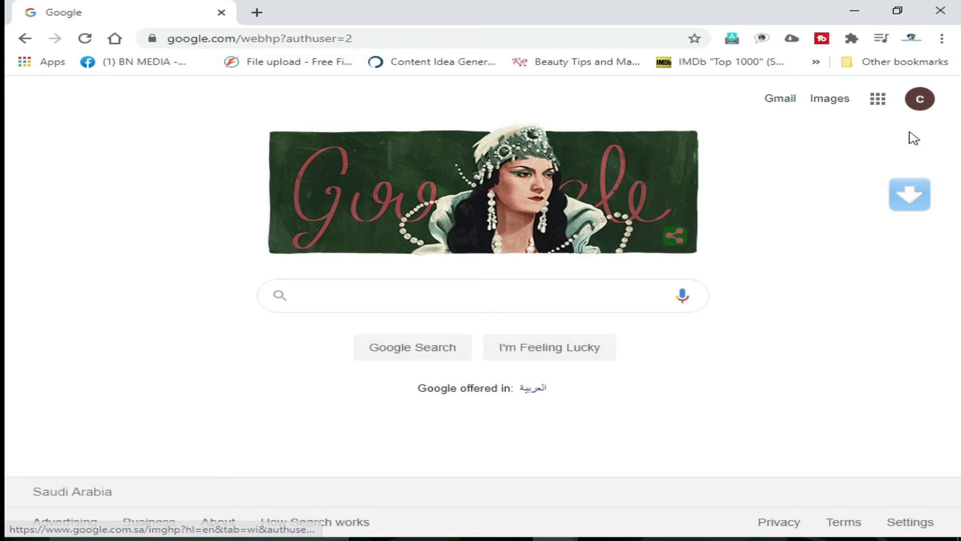
Open Blogger from the Google apps and switch to the new Blogger interface.
{"action": "left_click", "coordinate": [880, 105]}
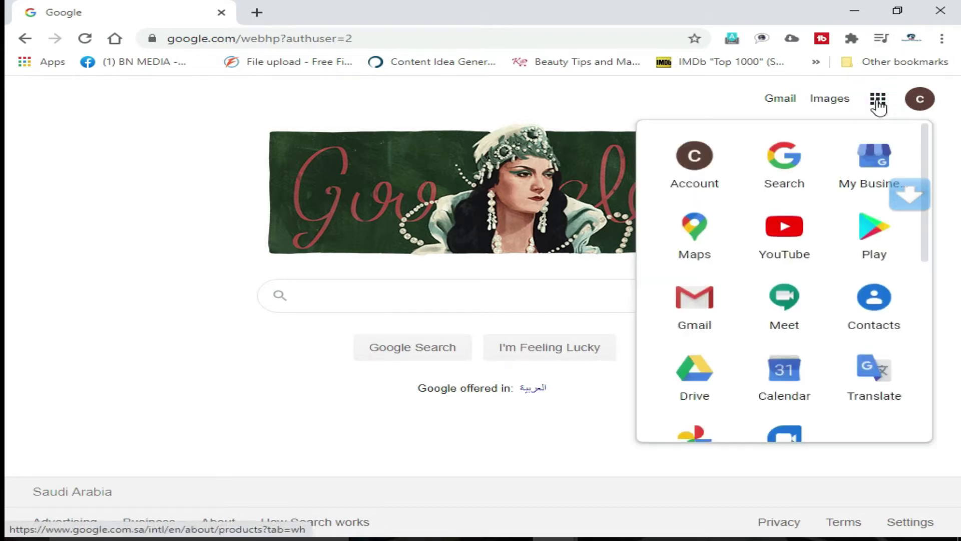
{"action": "left_click", "coordinate": [924, 334]}
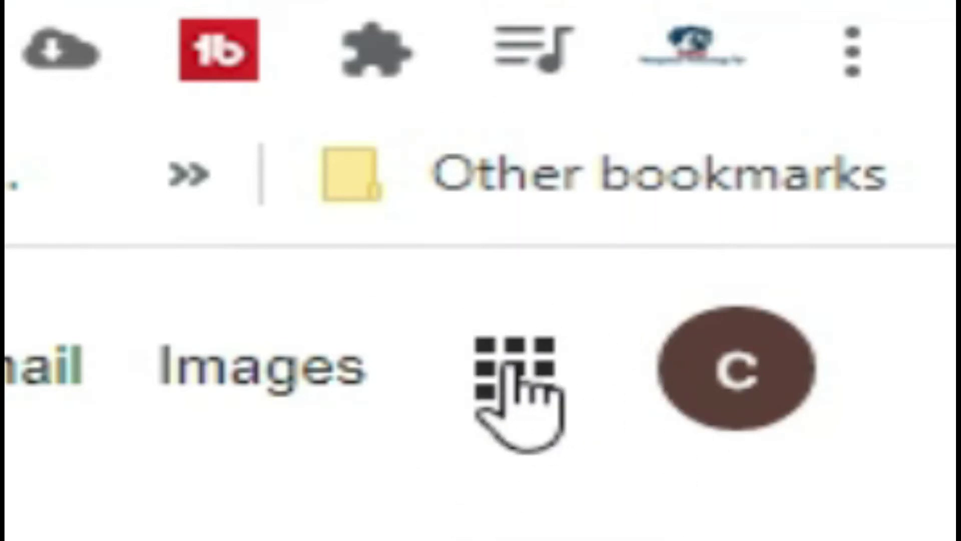
{"action": "left_click", "coordinate": [516, 373]}
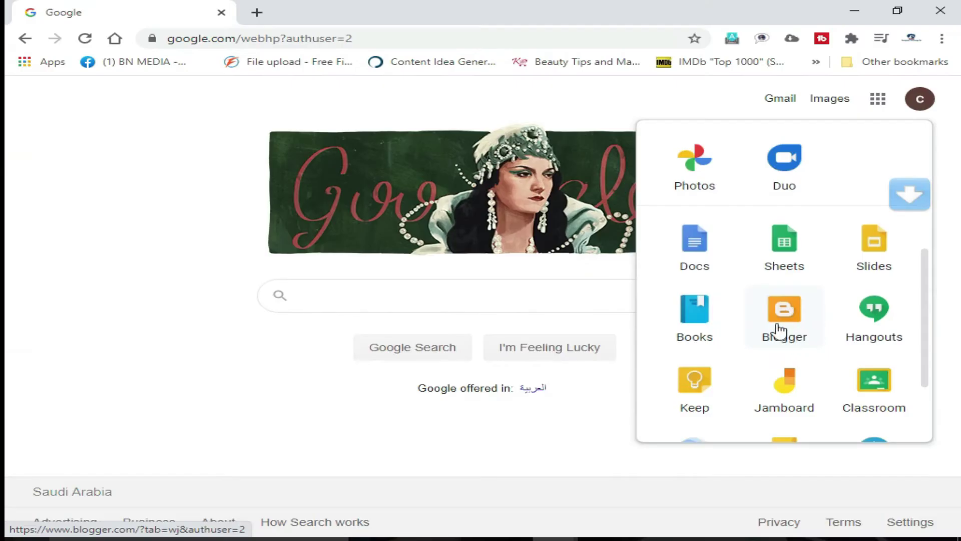
{"action": "left_click", "coordinate": [791, 325]}
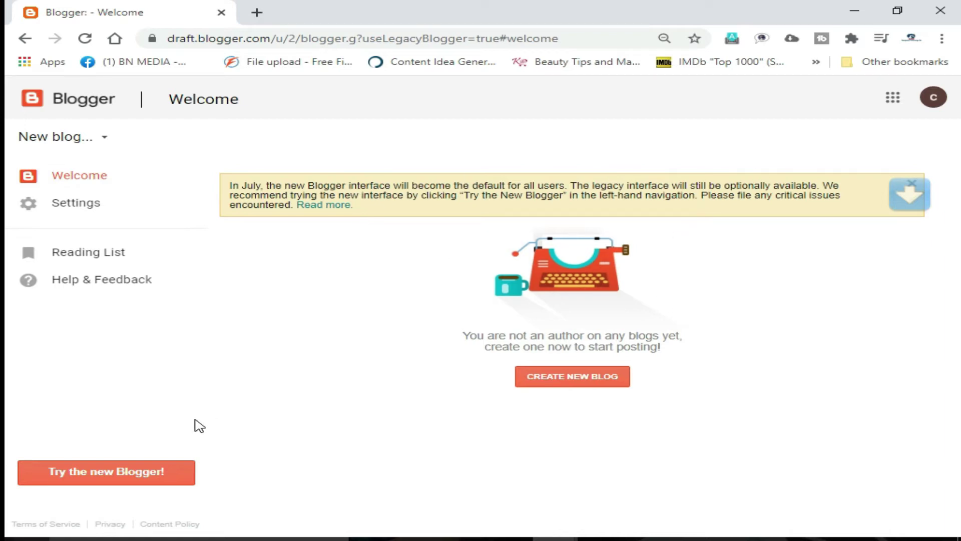
{"action": "left_click", "coordinate": [163, 482]}
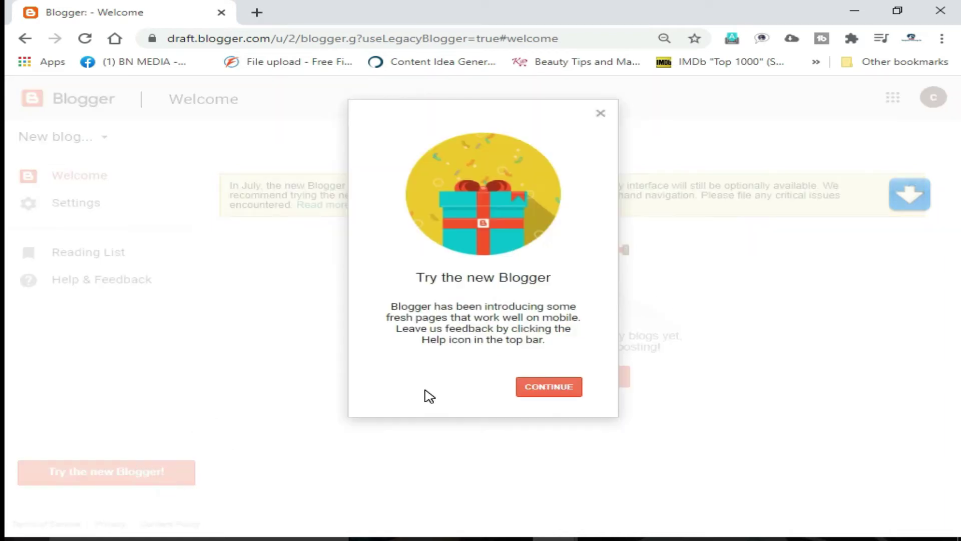
{"action": "left_click", "coordinate": [553, 391]}
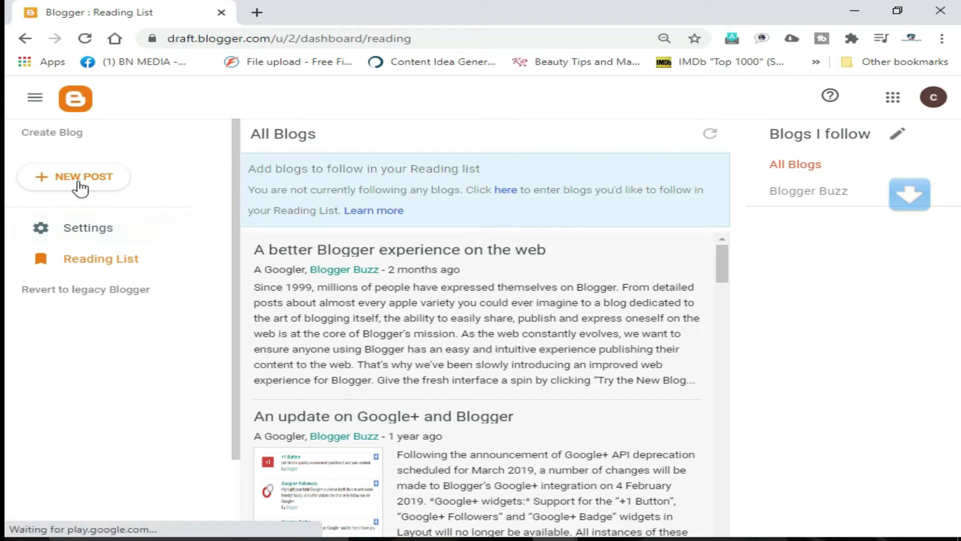
Start creating a new blog titled CHITHRABHUMI and continue to its address.
{"action": "left_click", "coordinate": [67, 131]}
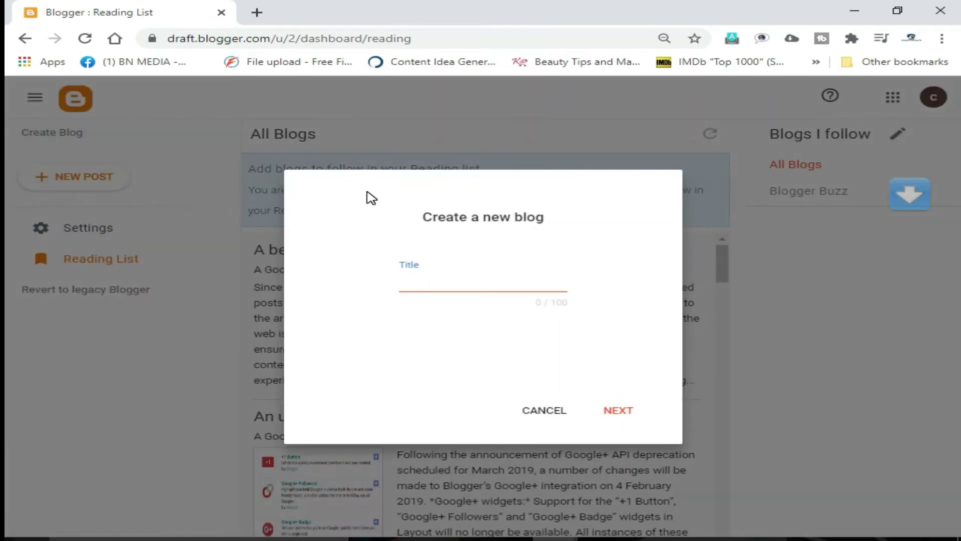
{"action": "left_click", "coordinate": [448, 285]}
{"action": "left_click", "coordinate": [67, 131]}
{"action": "left_click", "coordinate": [556, 413]}
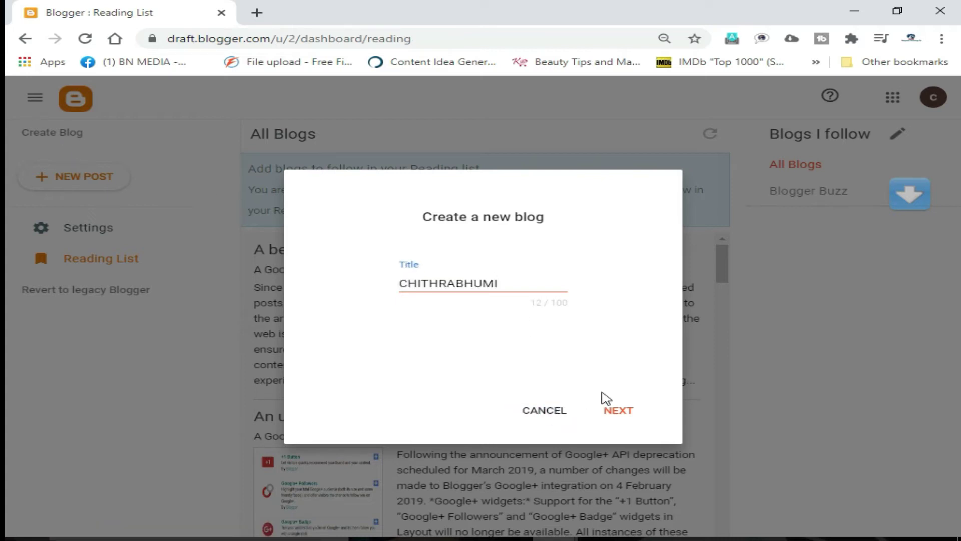
{"action": "left_click", "coordinate": [628, 413]}
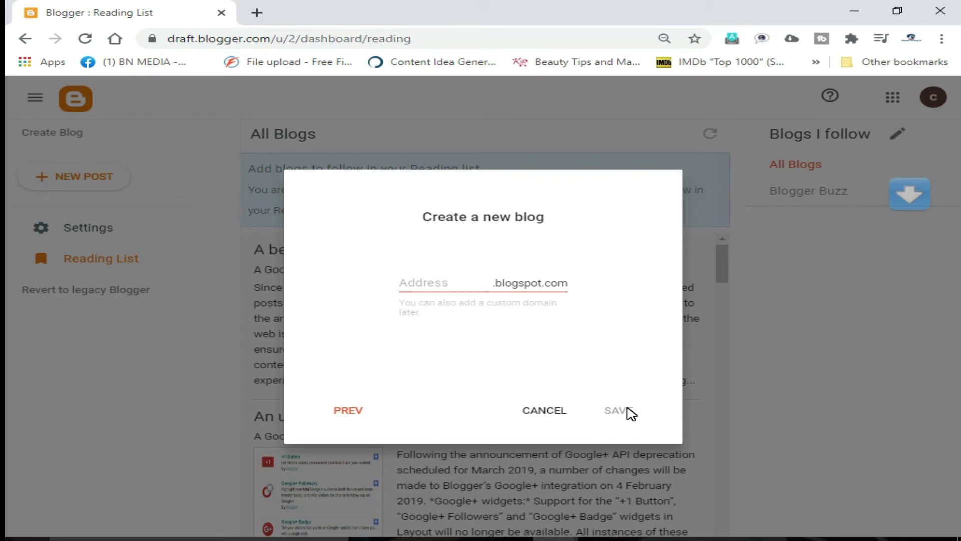
Set the blog address to chithrabhumi07.blogspot.com and save the new blog.
{"action": "left_click", "coordinate": [420, 282]}
{"action": "type", "text": "chithrab"}
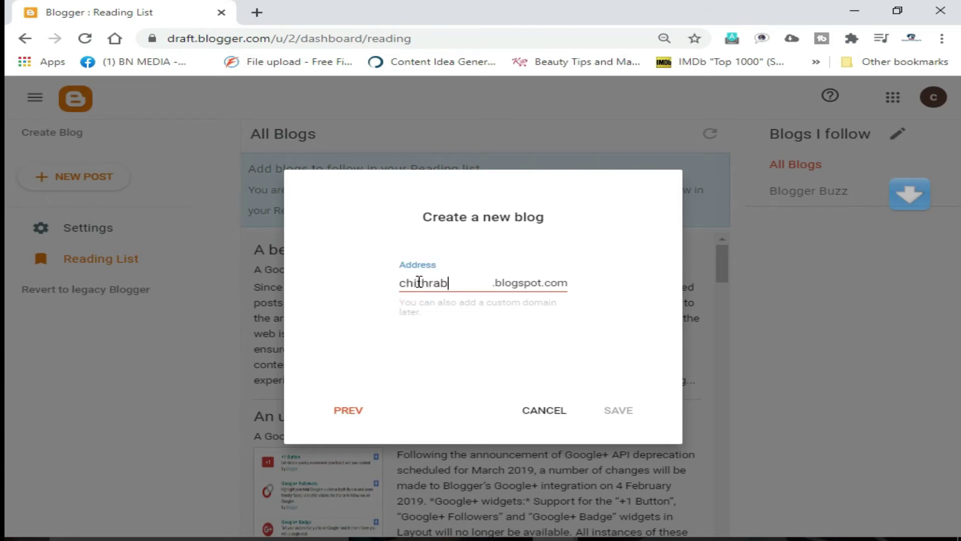
{"action": "type", "text": "humi007"}
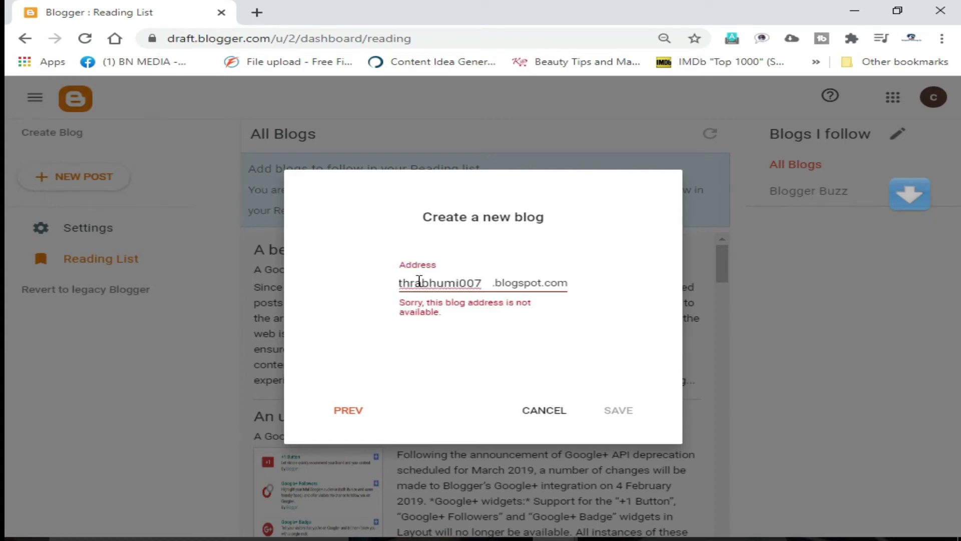
{"action": "key", "text": "BackSpace"}
{"action": "key", "text": "BackSpace"}
{"action": "type", "text": "7"}
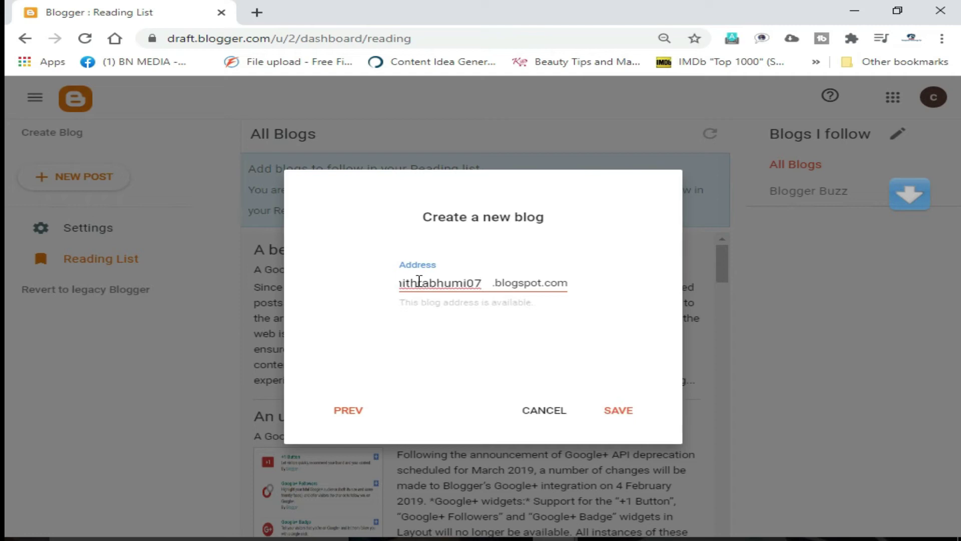
{"action": "left_click", "coordinate": [622, 412]}
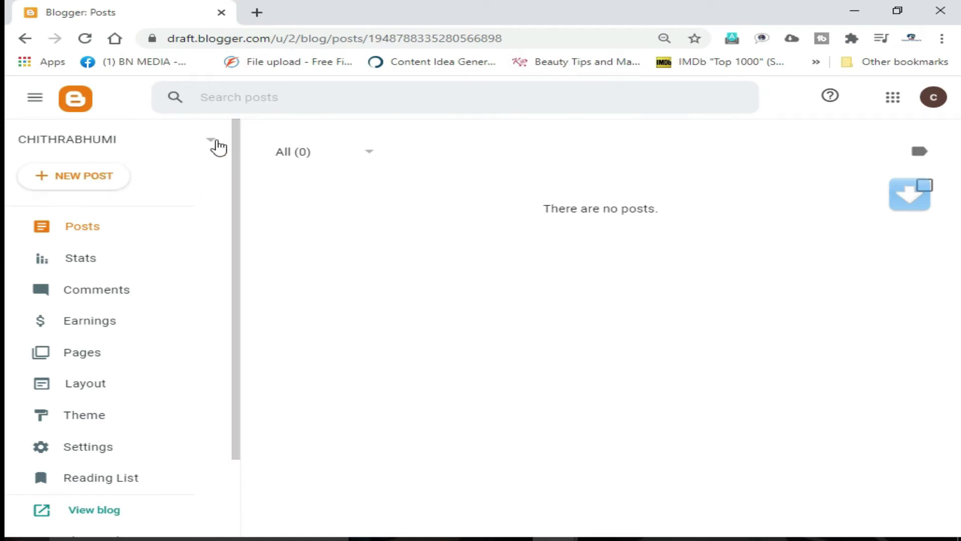
View the live blog, and return to the dashboard to look at its Posts and Stats sections.
{"action": "left_click", "coordinate": [101, 516]}
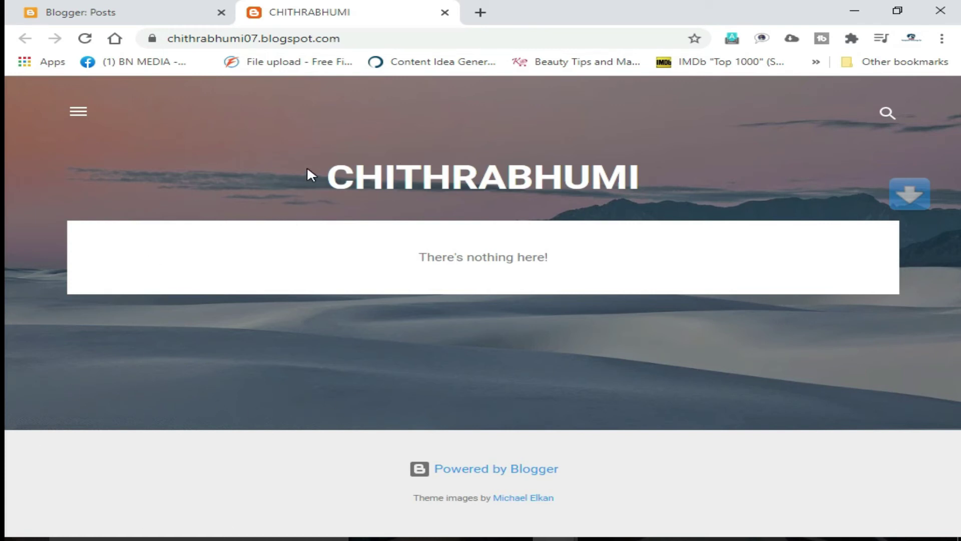
{"action": "key", "text": "ctrl+shift+Tab"}
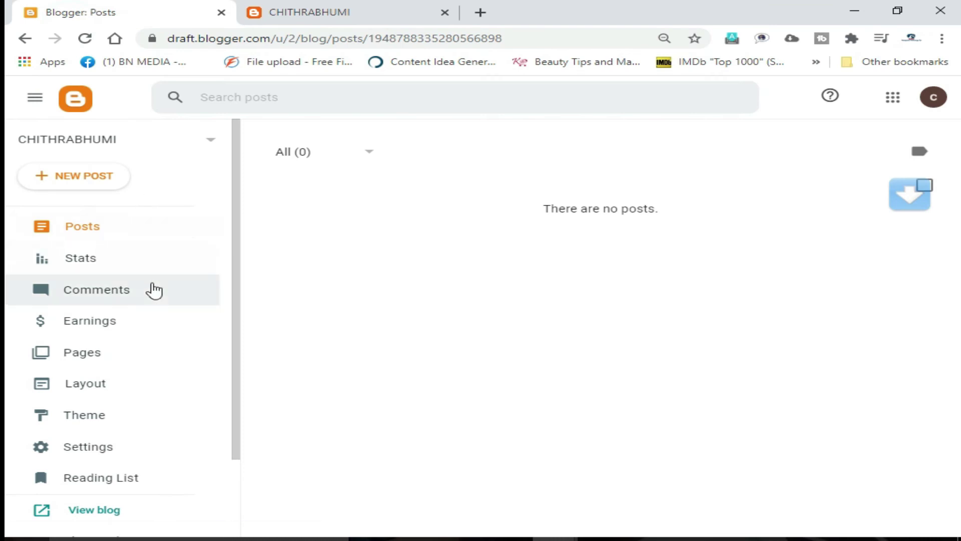
{"action": "left_click", "coordinate": [92, 229]}
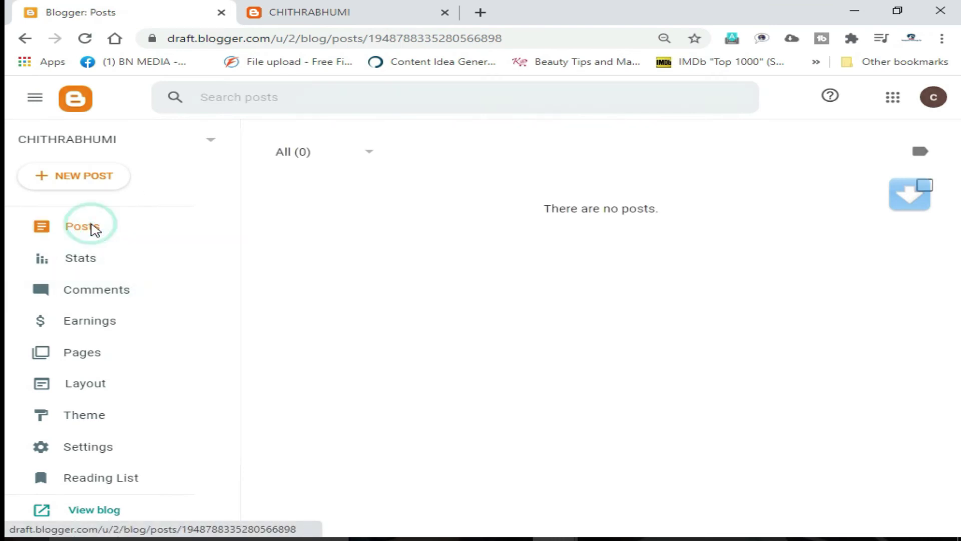
{"action": "left_click", "coordinate": [92, 265]}
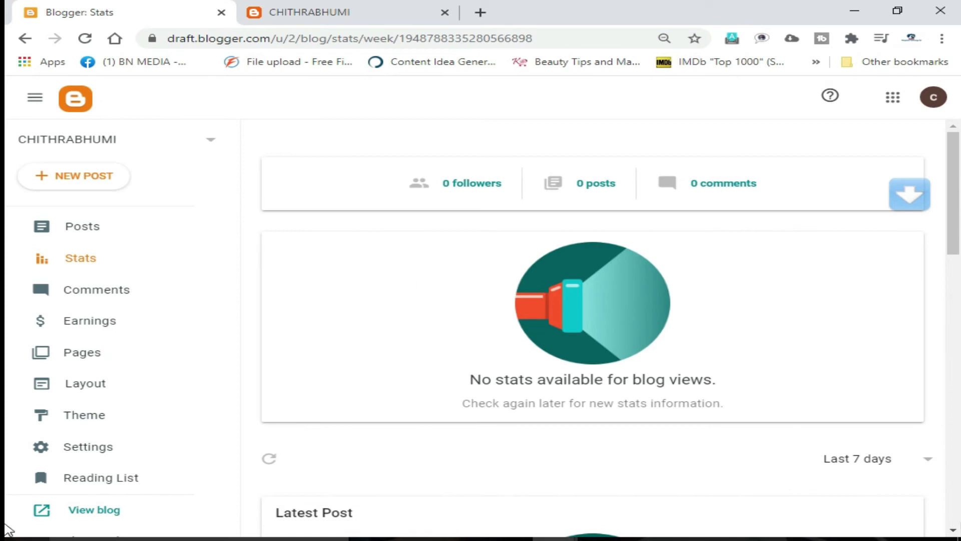
{"action": "scroll", "coordinate": [591, 330], "scroll_direction": "down", "scroll_amount": 5}
Look through the Comments, Earnings, Pages and Layout sections, and compare the layout with the live blog.
{"action": "left_click", "coordinate": [131, 291]}
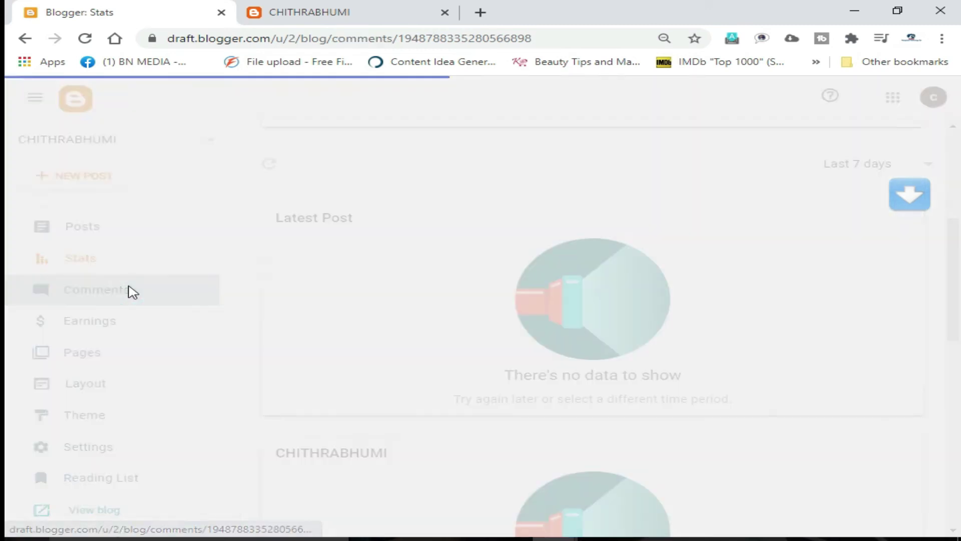
{"action": "left_click", "coordinate": [123, 323]}
{"action": "left_click", "coordinate": [129, 290]}
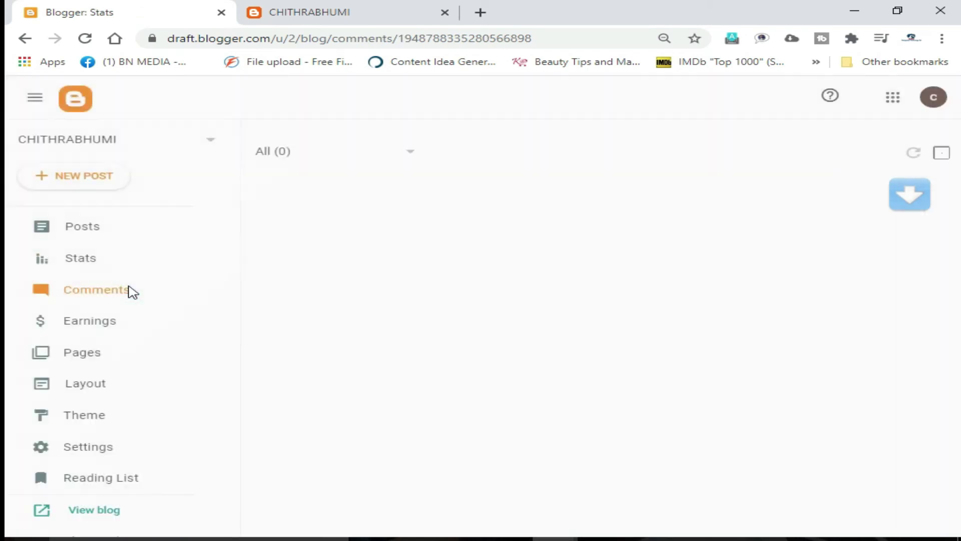
{"action": "left_click", "coordinate": [123, 324]}
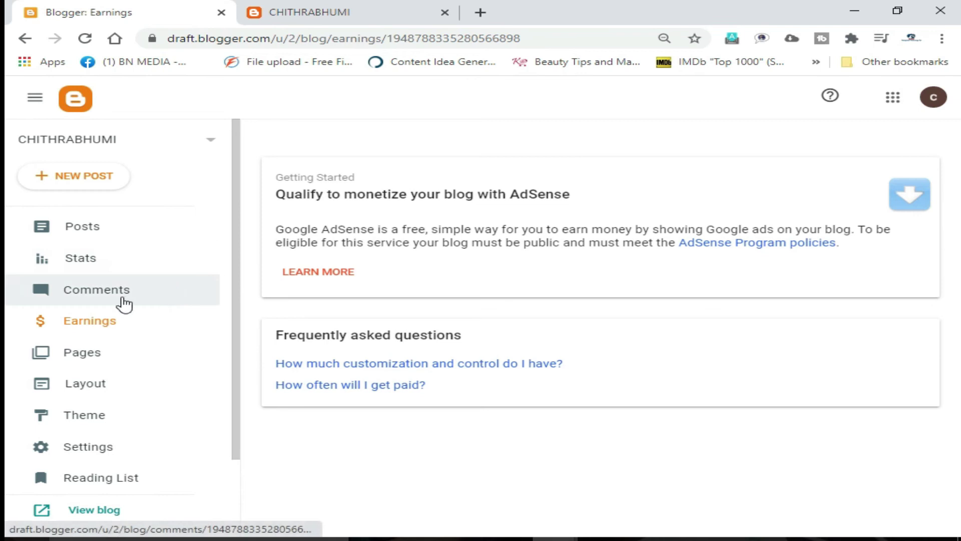
{"action": "left_click", "coordinate": [99, 359]}
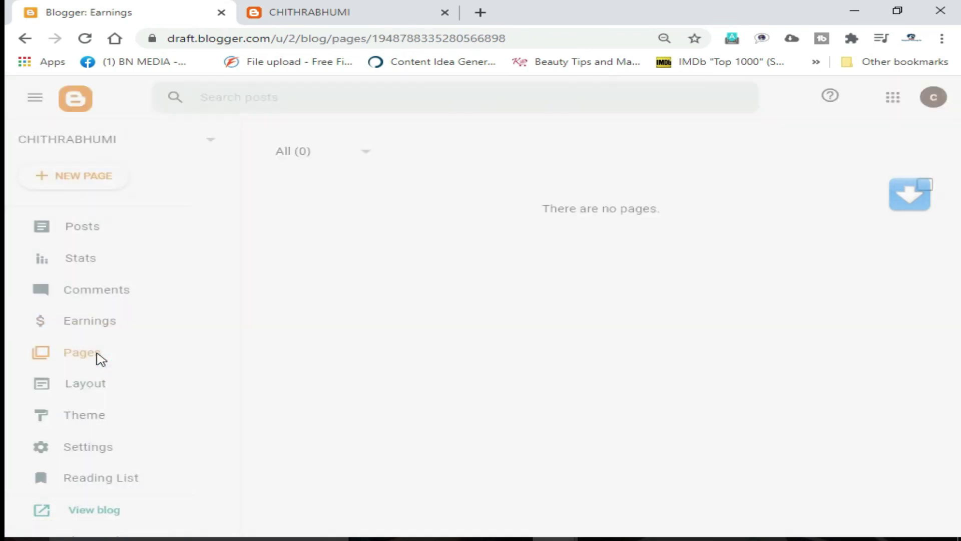
{"action": "left_click", "coordinate": [93, 393]}
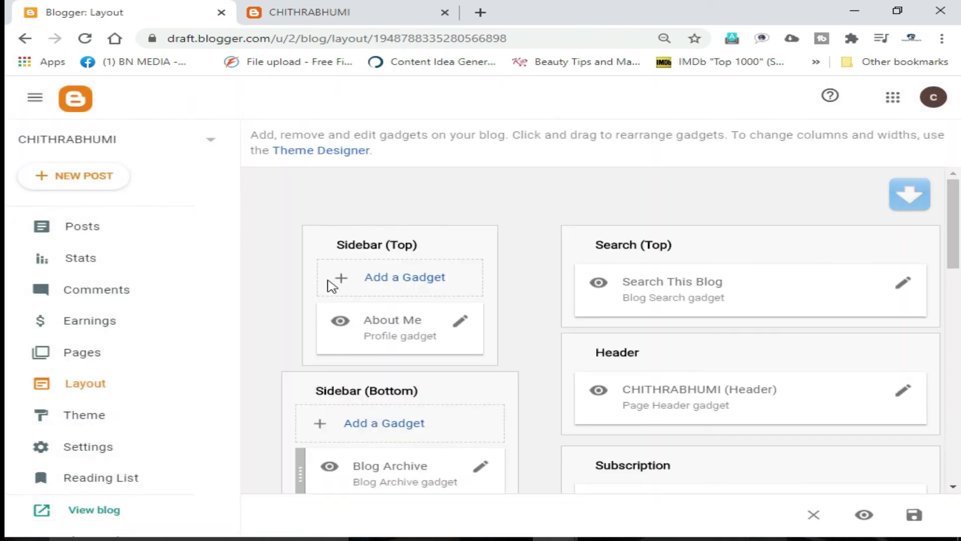
{"action": "left_click", "coordinate": [348, 14]}
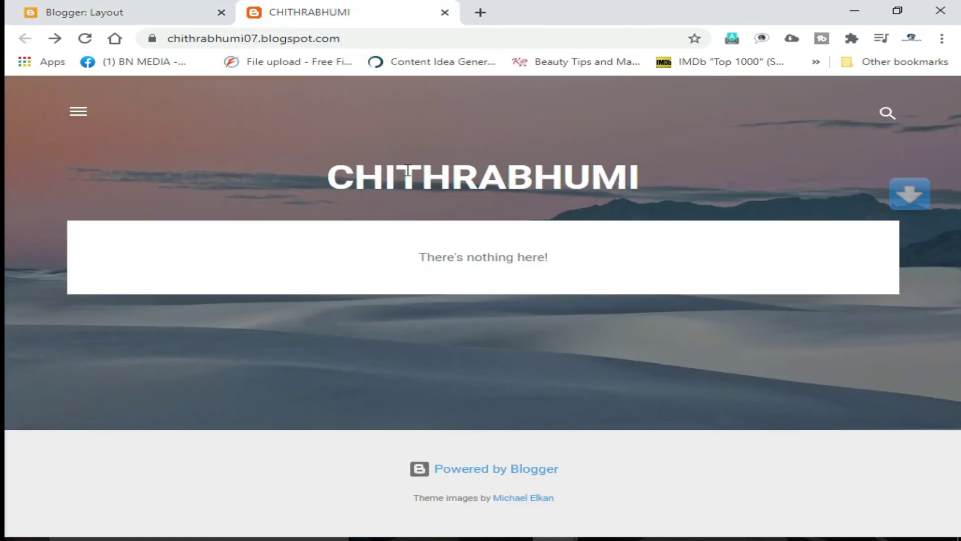
{"action": "left_click", "coordinate": [153, 16]}
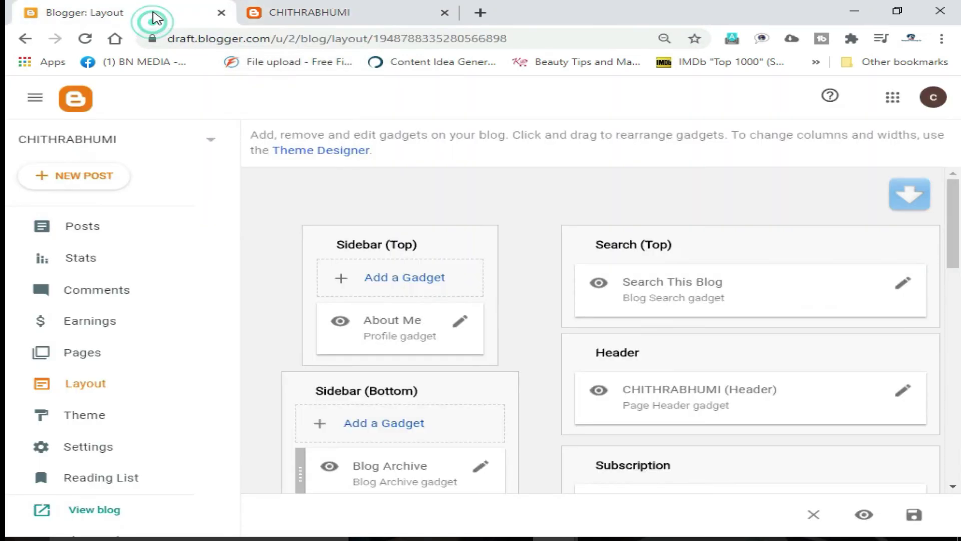
Apply the Contempo Flamingo theme to the blog.
{"action": "left_click", "coordinate": [99, 428]}
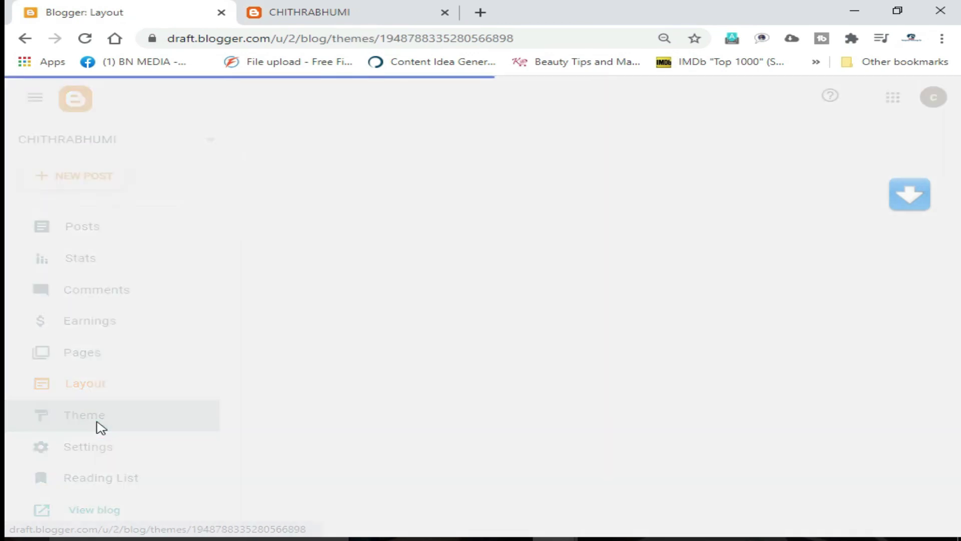
{"action": "scroll", "coordinate": [664, 269], "scroll_direction": "down", "scroll_amount": 8}
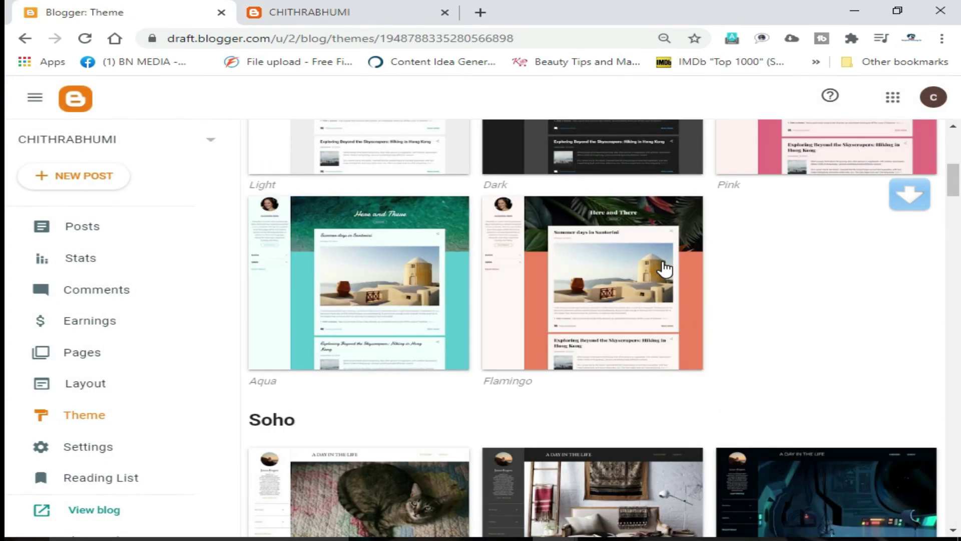
{"action": "left_click", "coordinate": [550, 294]}
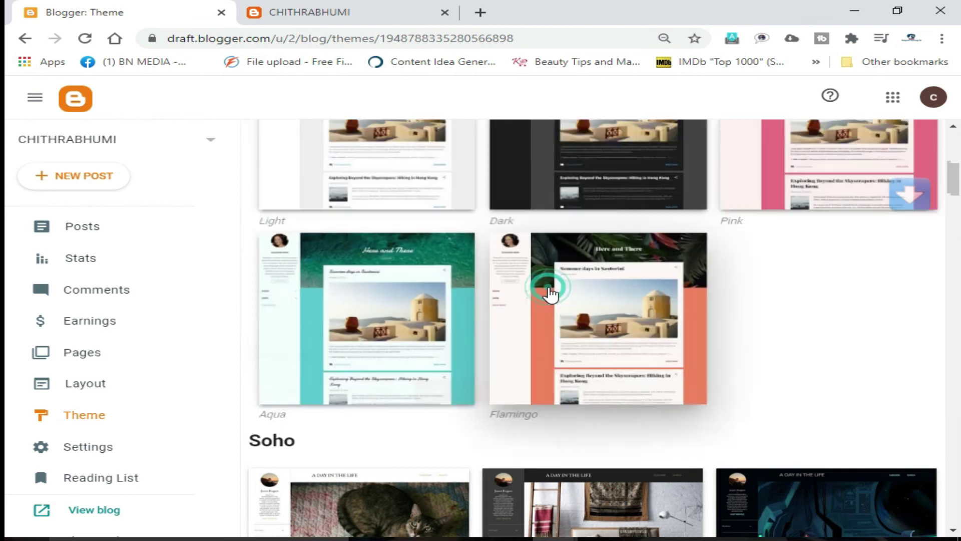
{"action": "left_click", "coordinate": [441, 481]}
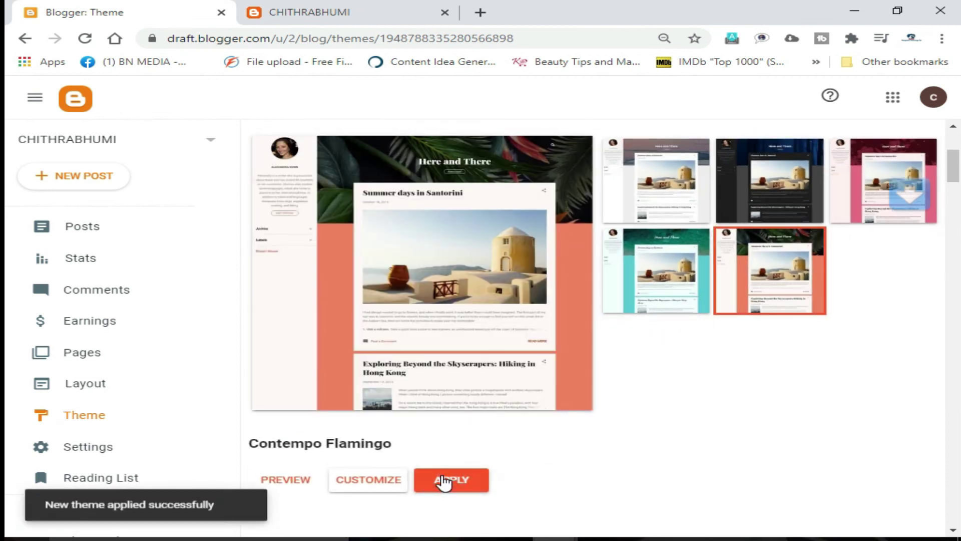
Reload the live blog to check the applied theme, and return to the Blogger dashboard.
{"action": "left_click", "coordinate": [347, 15]}
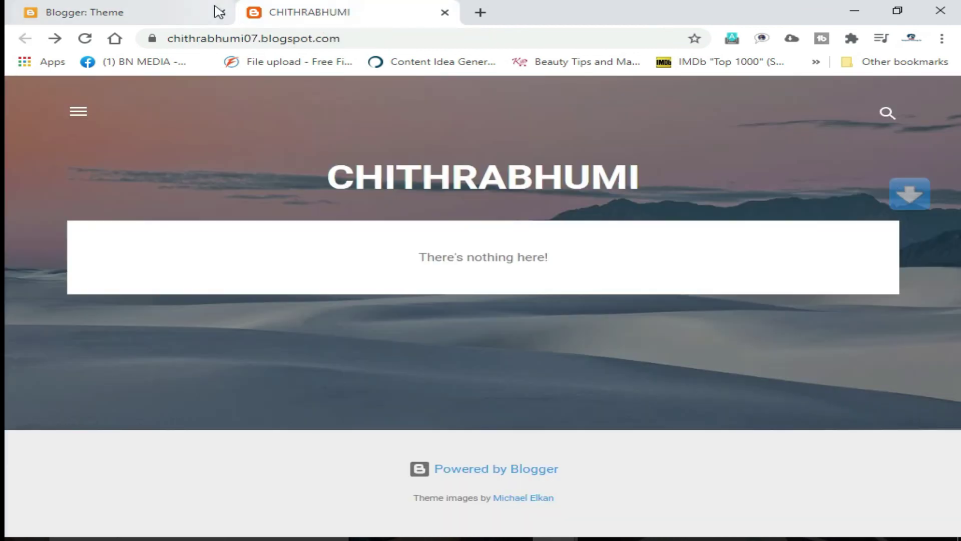
{"action": "left_click", "coordinate": [86, 43]}
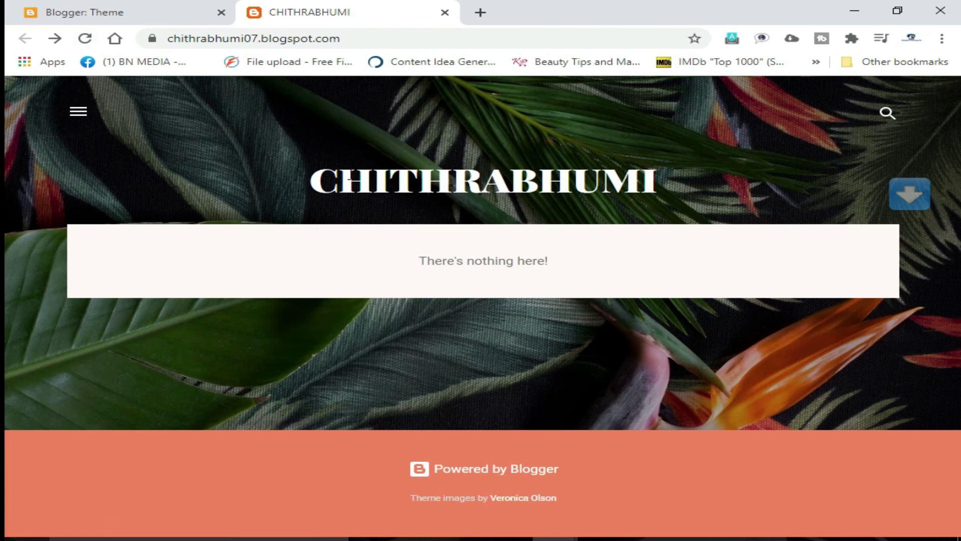
{"action": "left_click", "coordinate": [103, 14]}
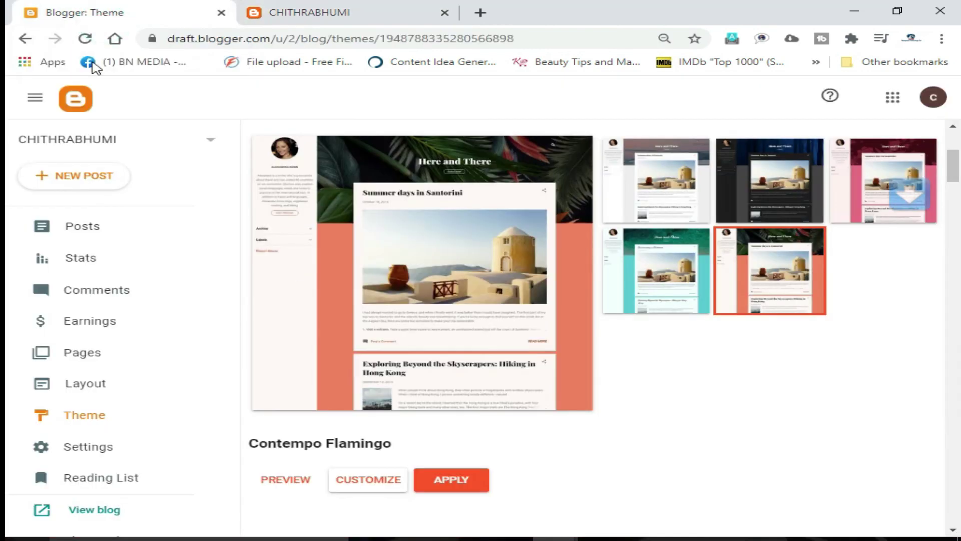
Review the blog's settings from the Basic section through Privacy, Publishing and HTTPS to Permissions.
{"action": "left_click", "coordinate": [106, 453]}
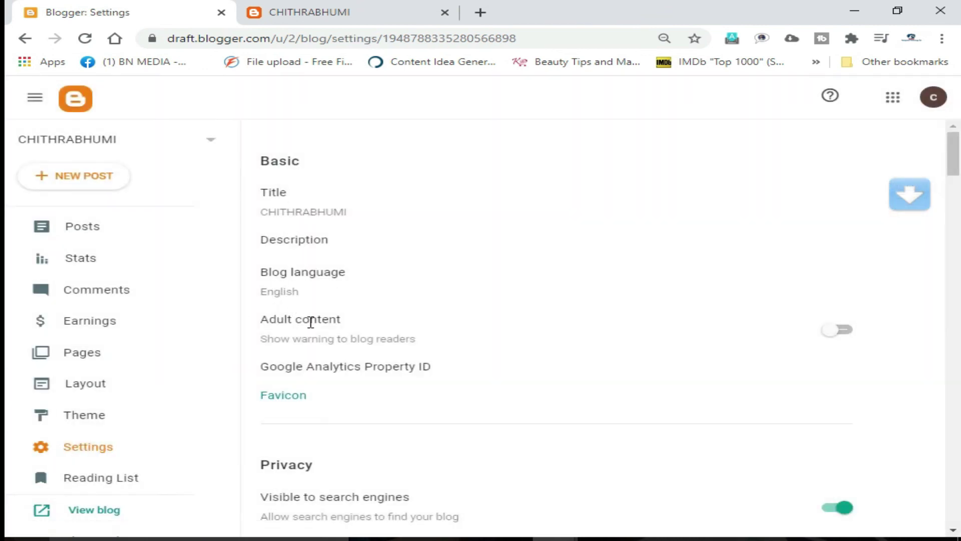
{"action": "left_click", "coordinate": [952, 533]}
{"action": "left_click", "coordinate": [953, 533]}
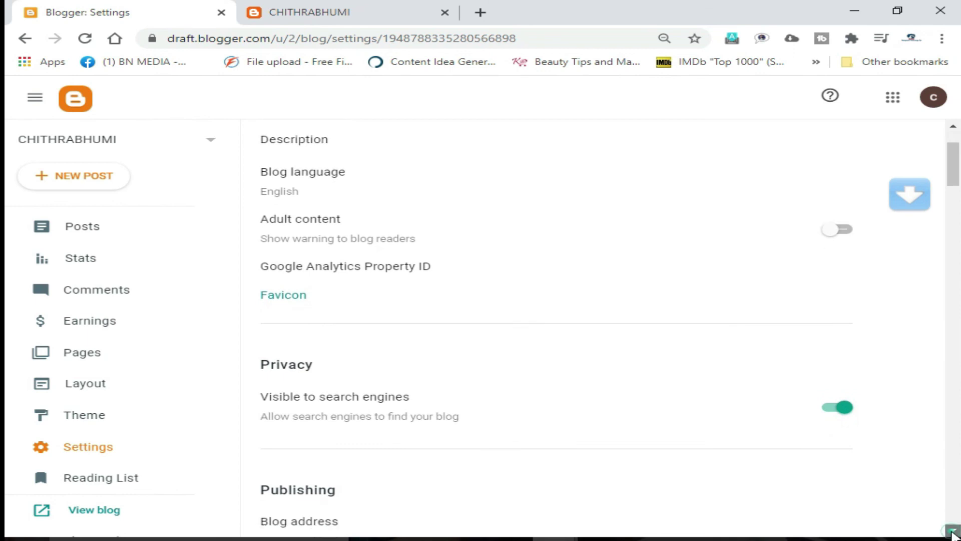
{"action": "left_click", "coordinate": [952, 533]}
{"action": "left_click", "coordinate": [953, 532]}
{"action": "left_click", "coordinate": [953, 533]}
{"action": "left_click", "coordinate": [952, 533]}
{"action": "left_click", "coordinate": [952, 532]}
{"action": "left_click", "coordinate": [953, 532]}
{"action": "left_click", "coordinate": [952, 533]}
{"action": "left_click", "coordinate": [952, 533]}
{"action": "left_click", "coordinate": [952, 533]}
{"action": "left_click", "coordinate": [952, 532]}
{"action": "left_click", "coordinate": [952, 532]}
{"action": "left_click", "coordinate": [953, 532]}
{"action": "left_click", "coordinate": [952, 533]}
{"action": "left_click", "coordinate": [953, 533]}
{"action": "left_click", "coordinate": [953, 533]}
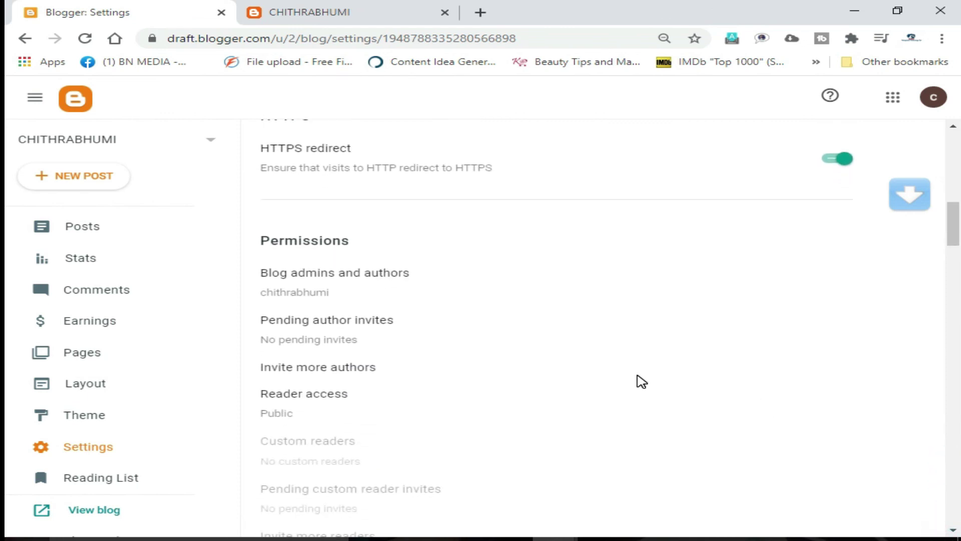